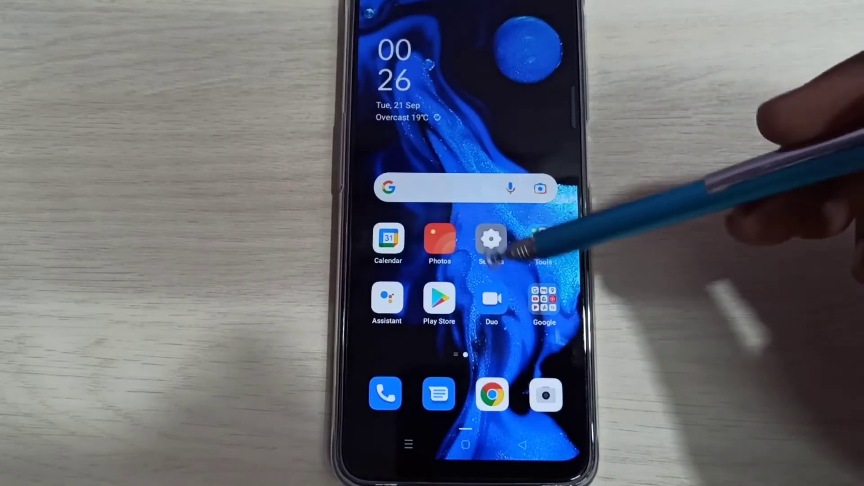
# Step: Launch the Settings app from the home screen
pyautogui.click(492, 240)
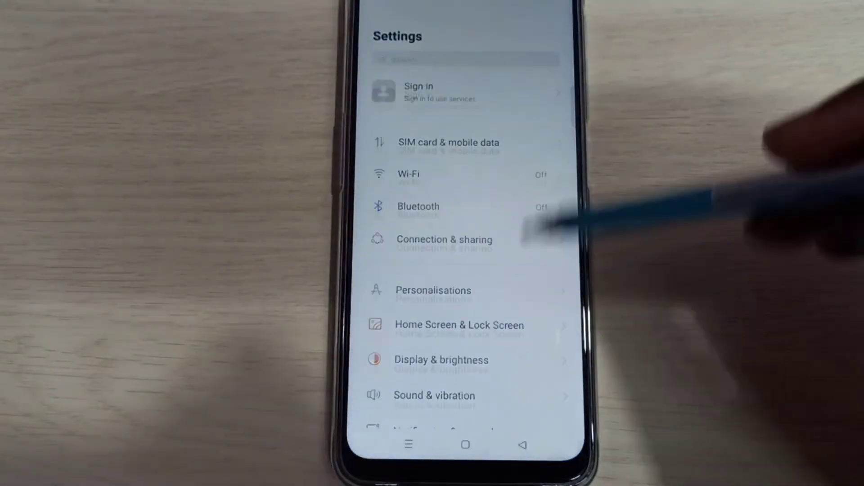
pyautogui.scroll(-10, 466, 270)
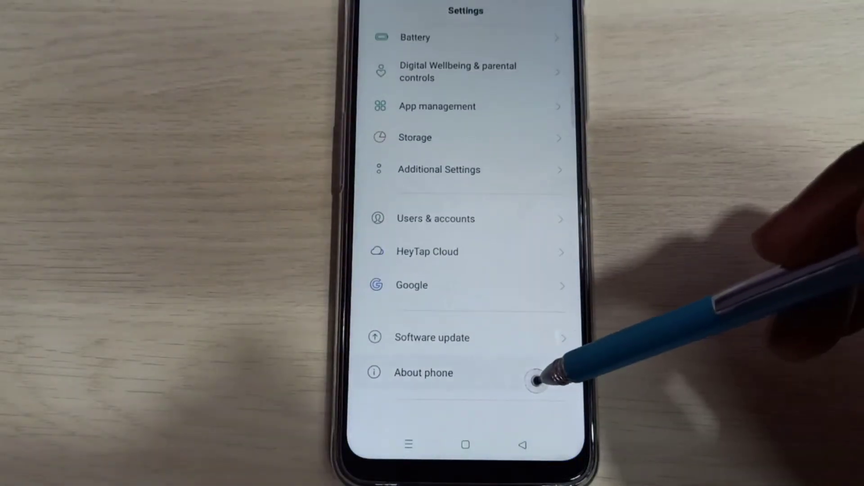
# Step: Unlock developer mode via Build number under About phone > Version, then go to Additional Settings
pyautogui.click(539, 380)
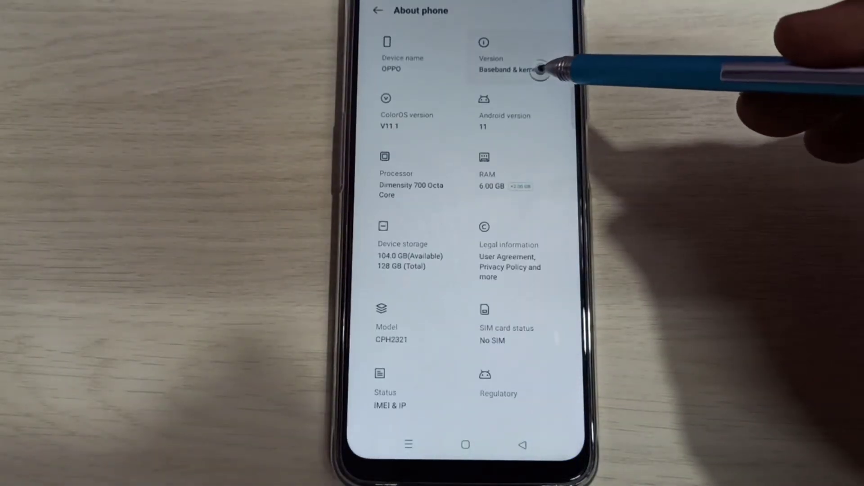
pyautogui.click(541, 63)
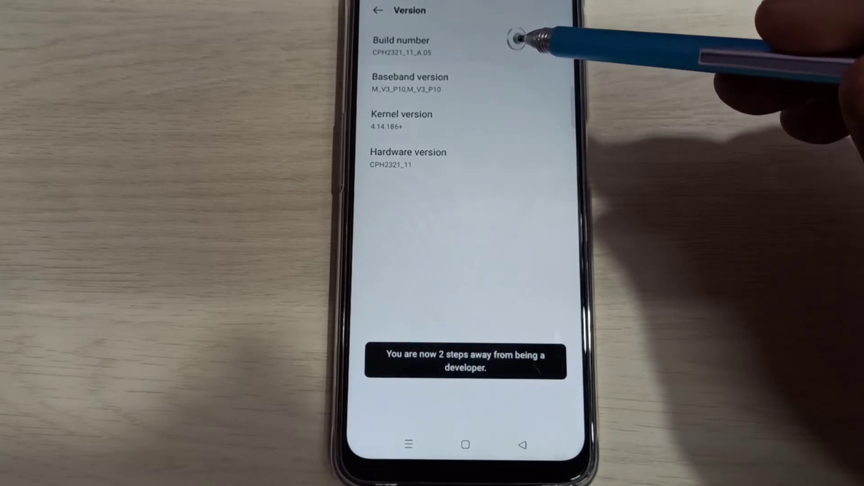
pyautogui.click(517, 38)
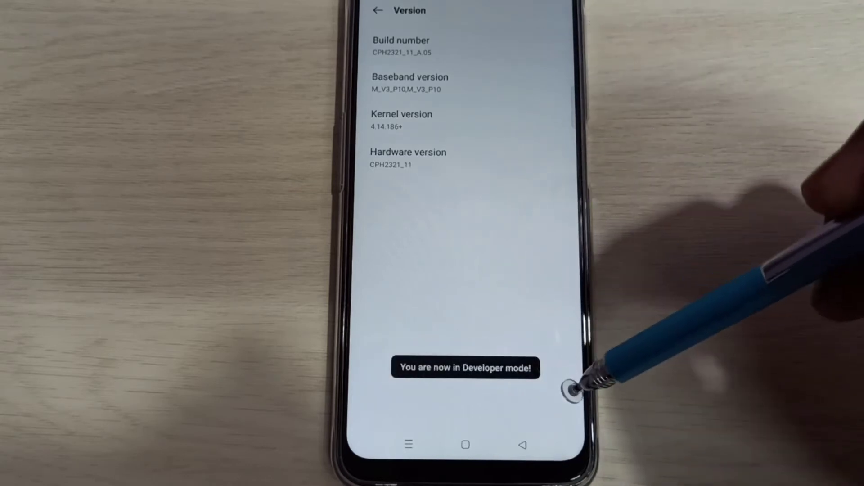
pyautogui.click(523, 444)
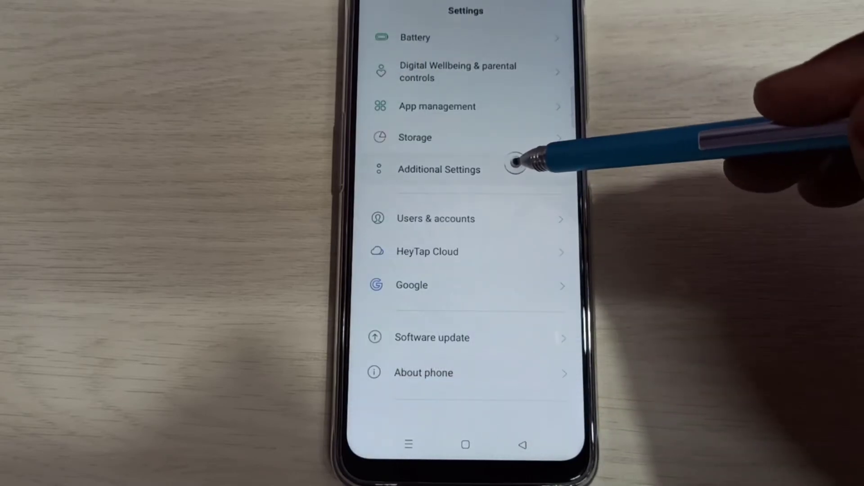
pyautogui.click(517, 168)
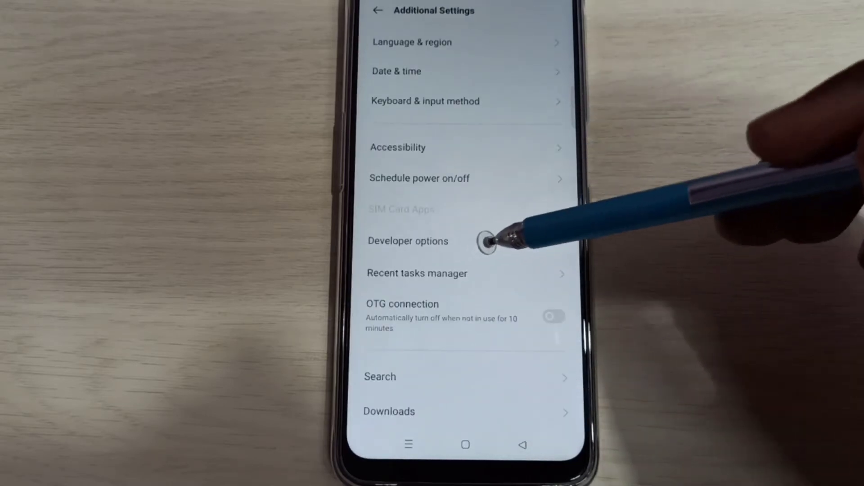
# Step: In Developer options, enable USB debugging and confirm, then switch the Developer options master toggle off
pyautogui.click(540, 240)
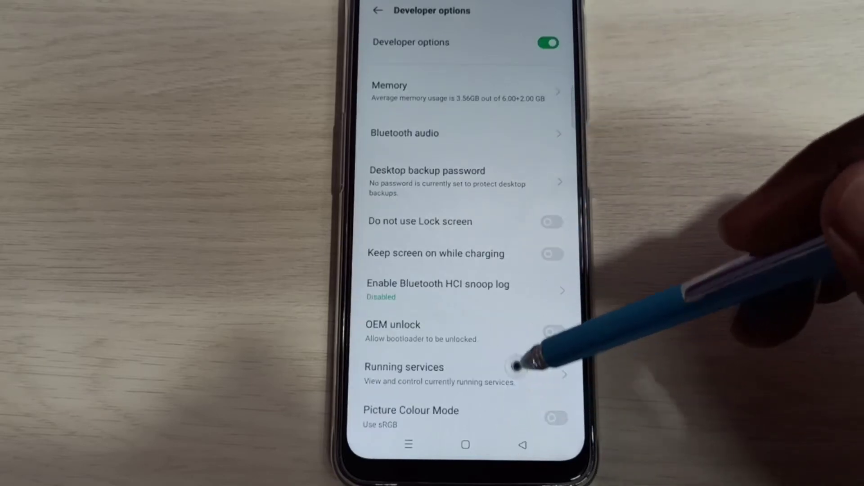
pyautogui.moveTo(540, 344); pyautogui.dragTo(520, 121)
pyautogui.moveTo(501, 348)
pyautogui.mouseDown()
pyautogui.moveTo(520, 129)
pyautogui.moveTo(520, 209)
pyautogui.mouseUp()
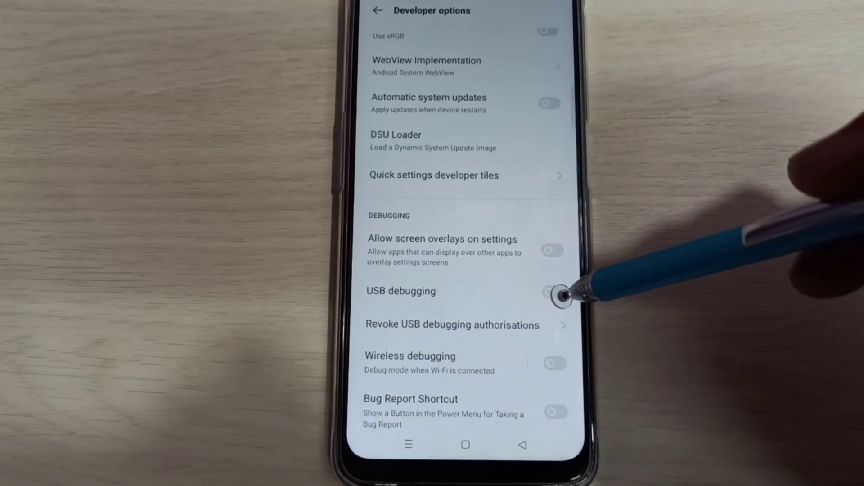
pyautogui.click(555, 293)
pyautogui.click(515, 247)
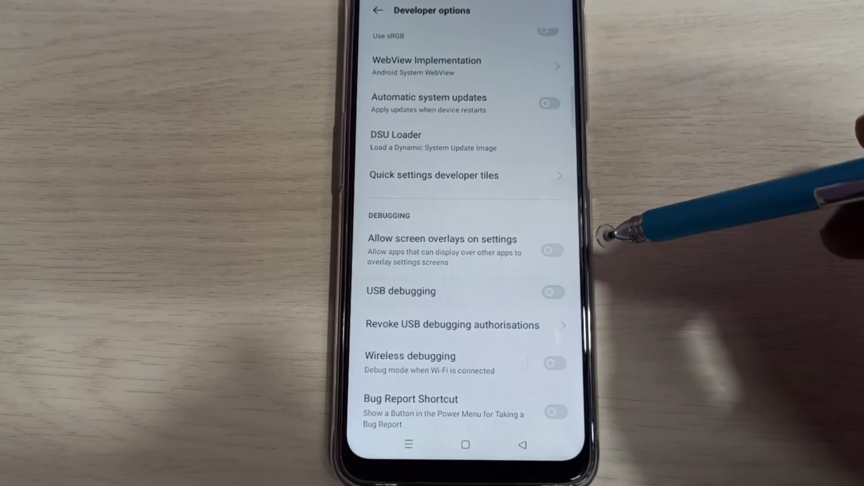
pyautogui.scroll(10, 531, 202)
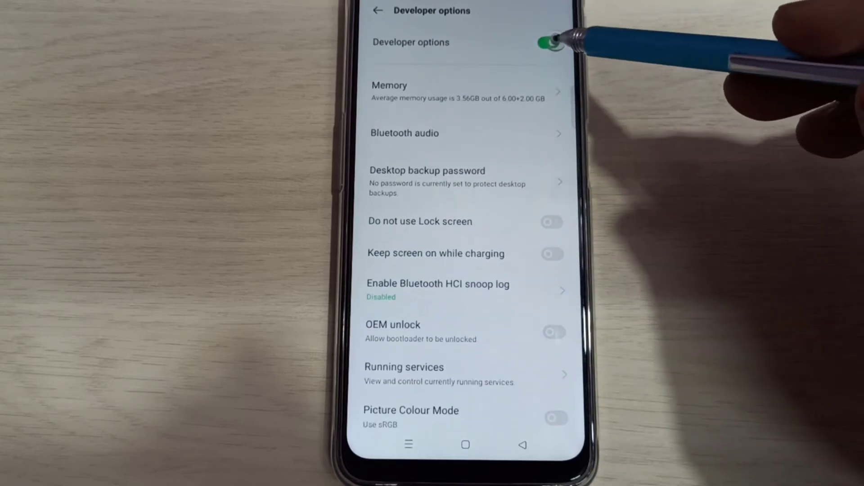
pyautogui.click(548, 43)
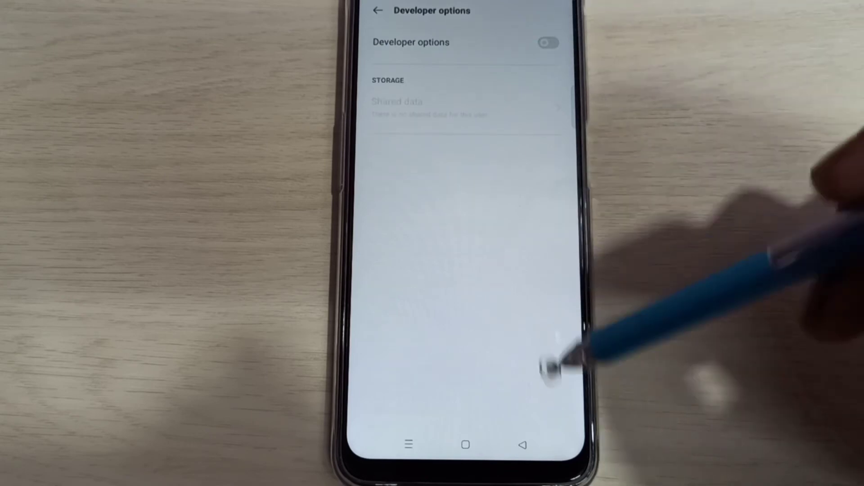
# Step: Reopen Additional Settings to confirm Developer options is gone, then return to the main Settings list
pyautogui.click(522, 445)
pyautogui.click(524, 446)
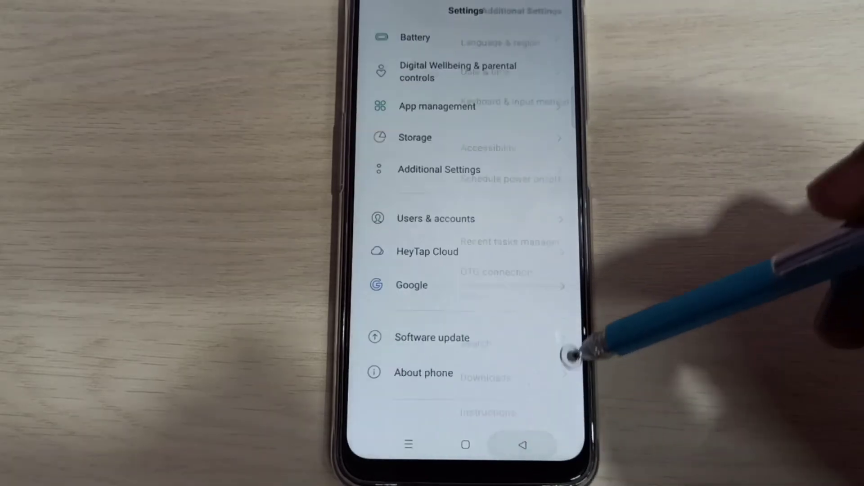
pyautogui.click(521, 173)
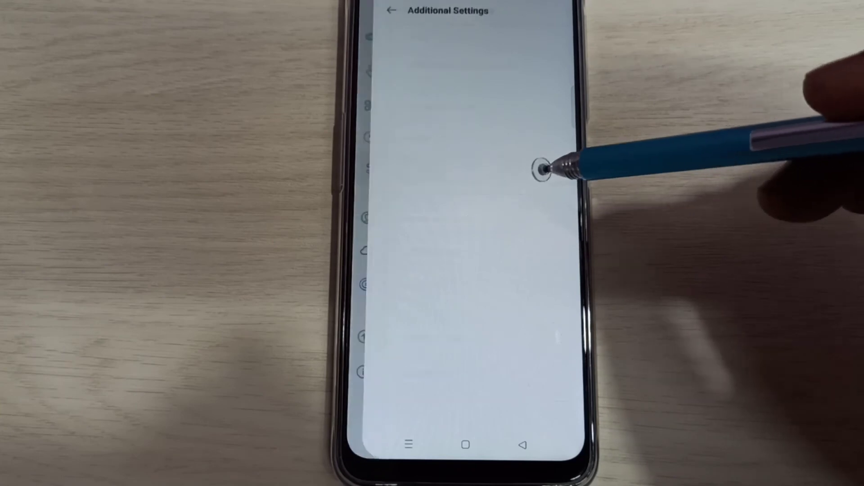
pyautogui.scroll(-2, 533, 378)
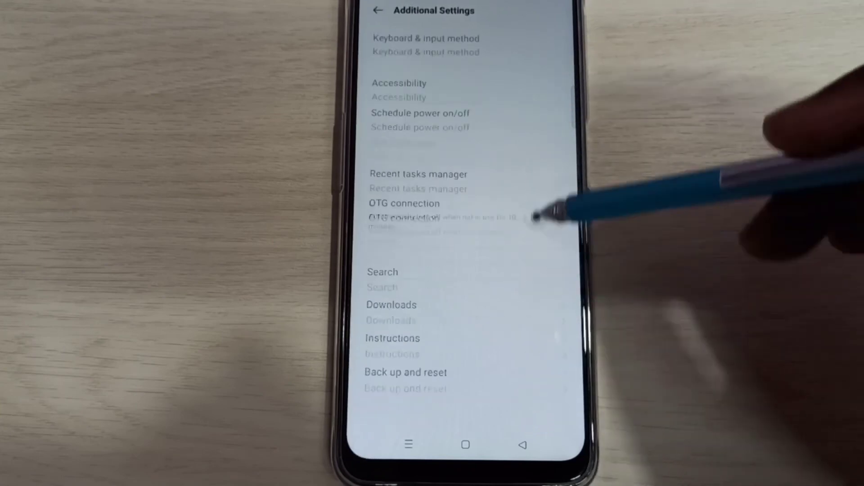
pyautogui.scroll(3, 533, 304)
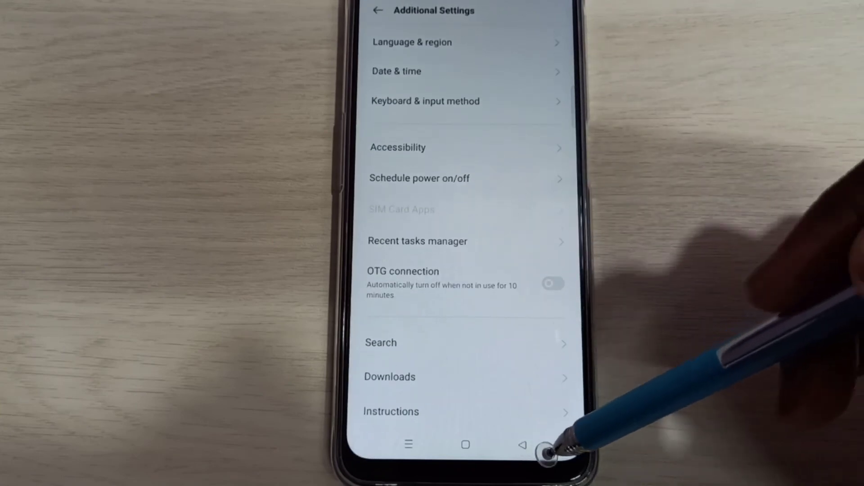
pyautogui.click(534, 444)
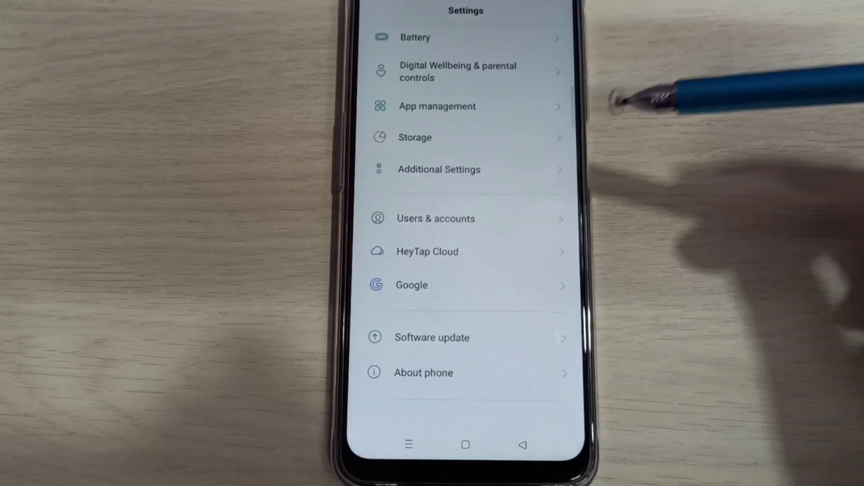